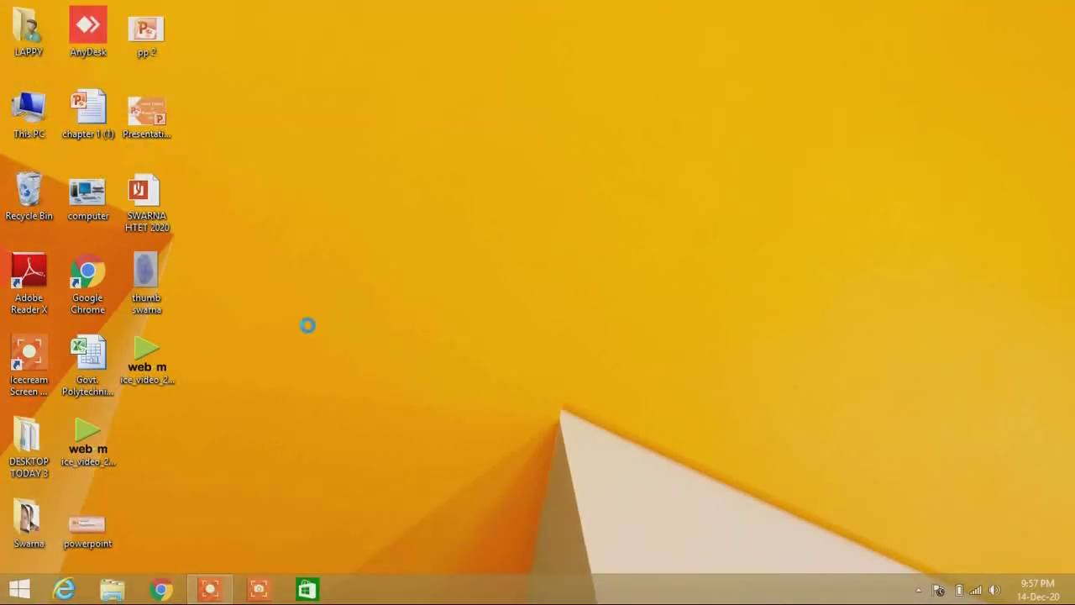
Step: Create a 'New Microsoft Word Document' file on the desktop, keep its default name, and open it
right_click(307, 325)
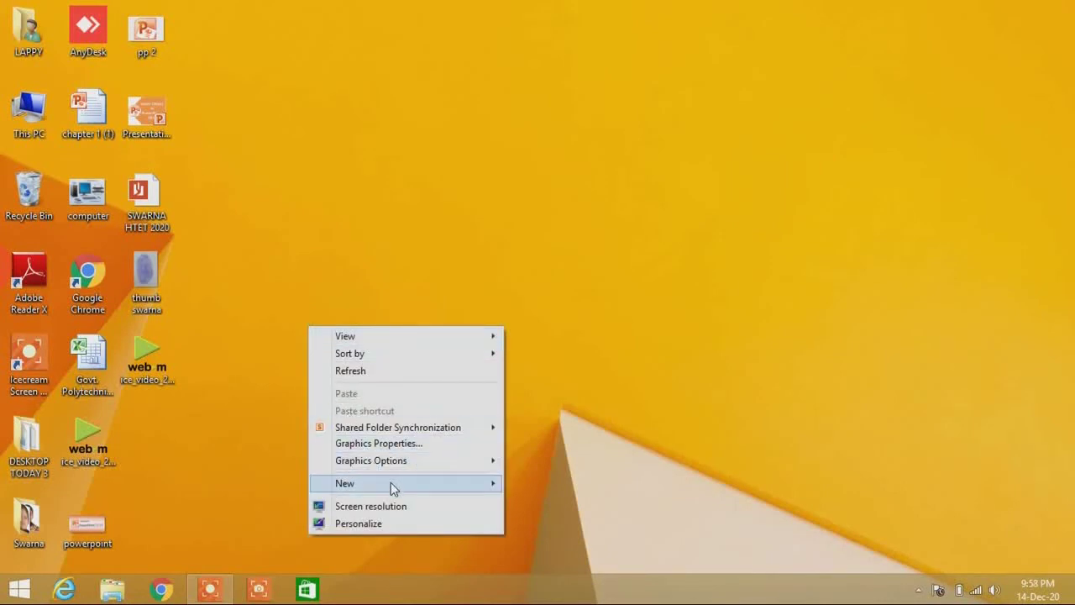
mouse_move(460, 486)
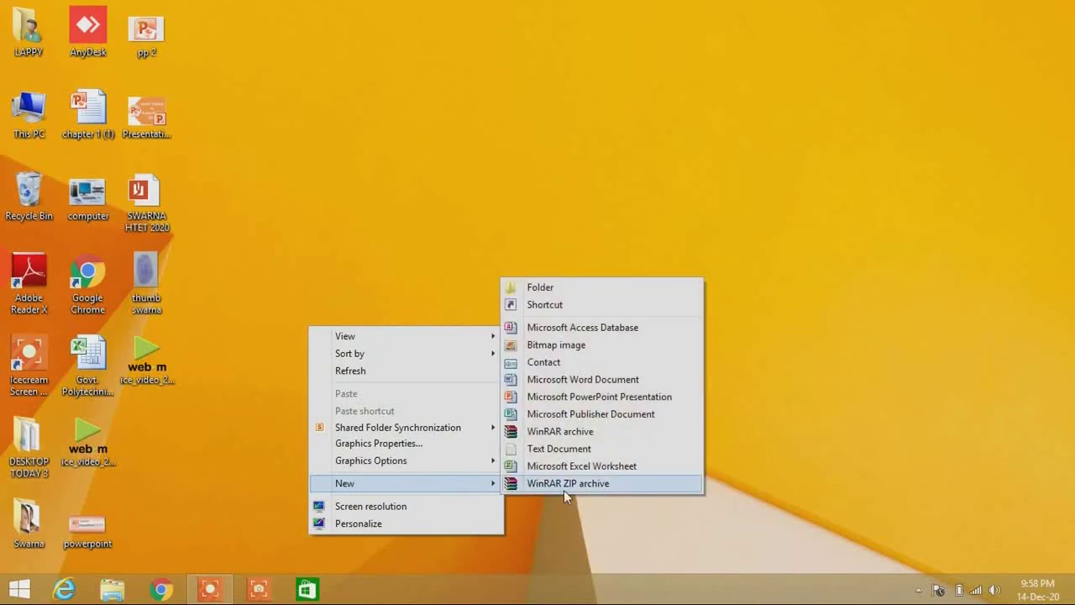
click(577, 381)
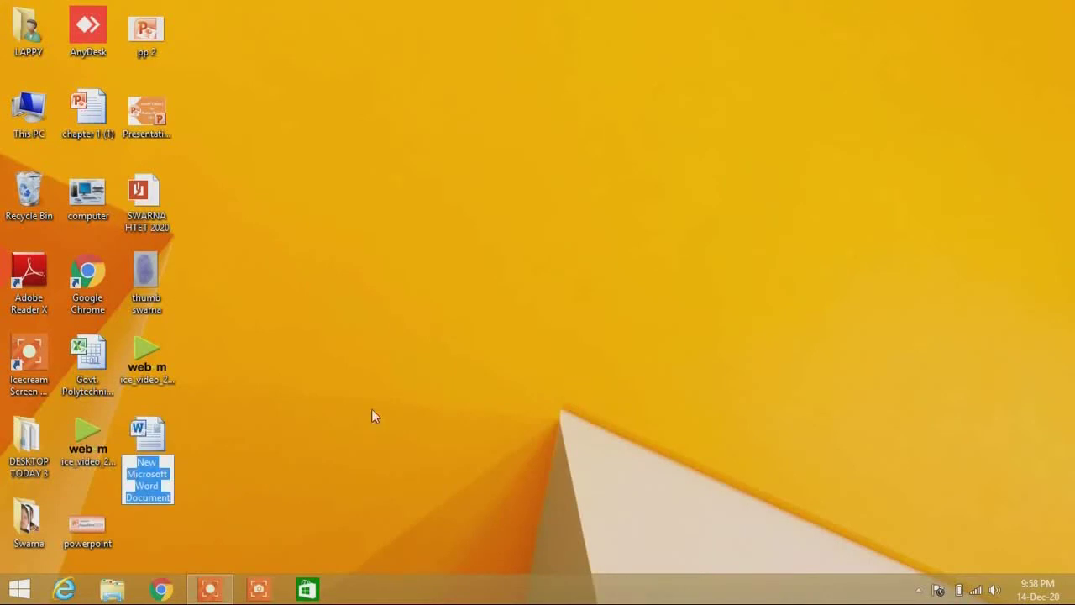
click(153, 431)
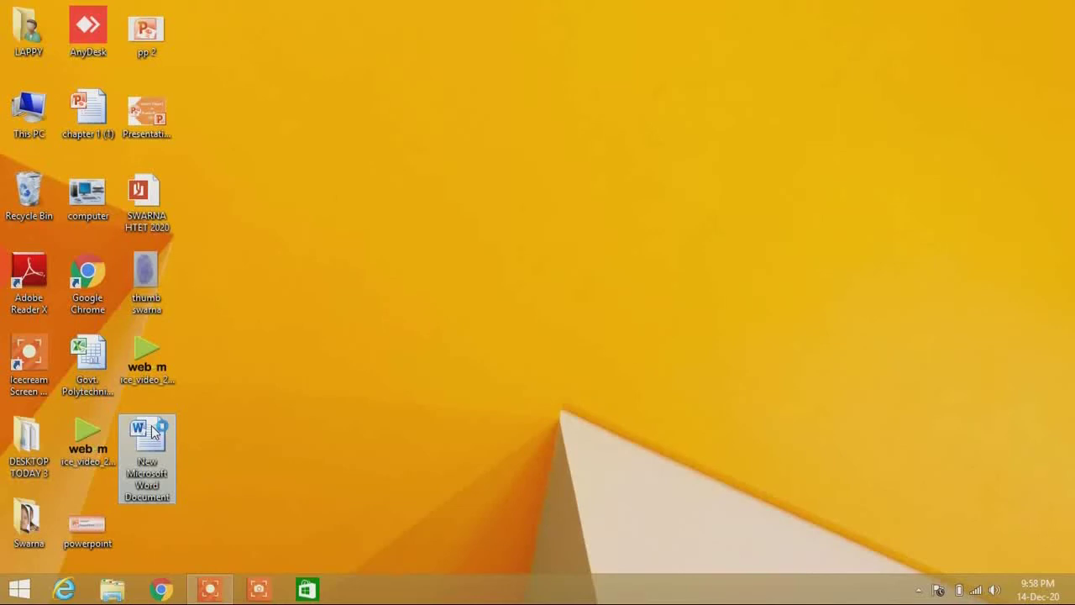
double_click(152, 430)
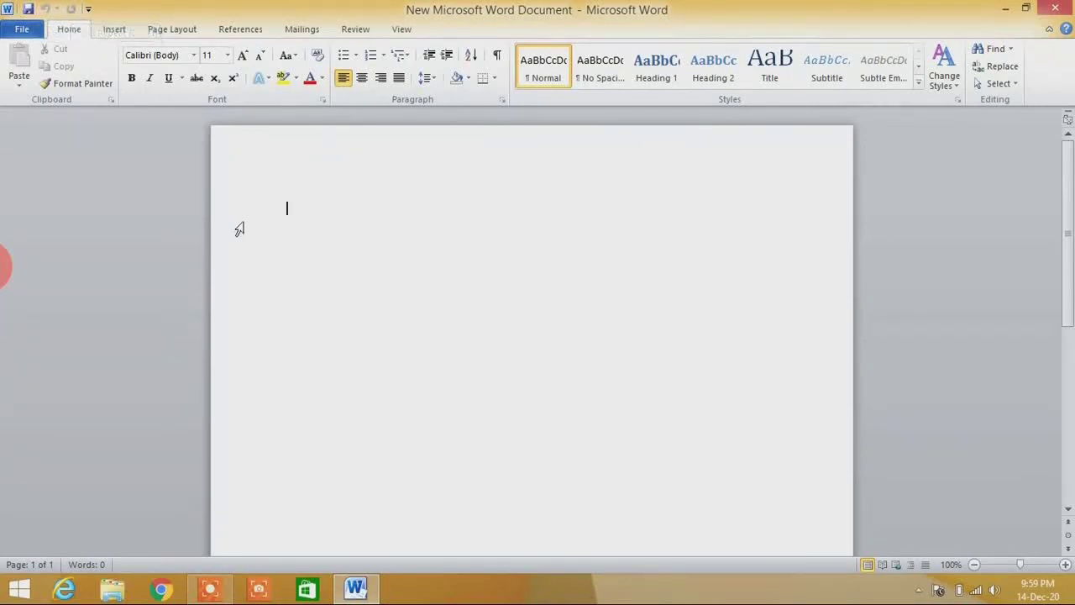
Step: Type 'hello' on the first page of the blank document
text(hello)
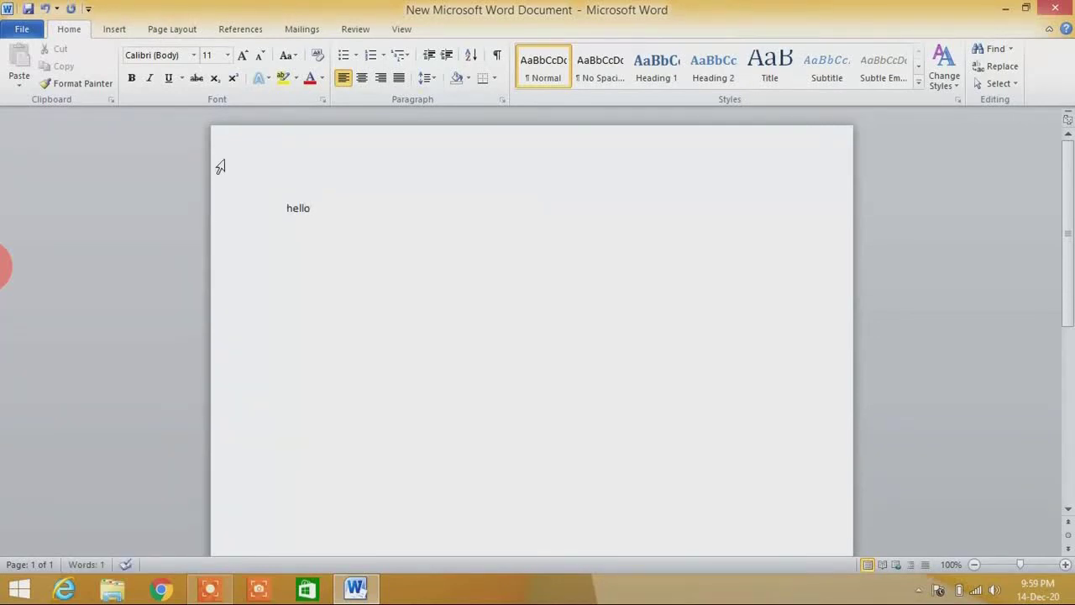
Step: Undo and redo 'hello', add New to the Quick Access Toolbar, and view the Insert tab
click(46, 9)
click(73, 8)
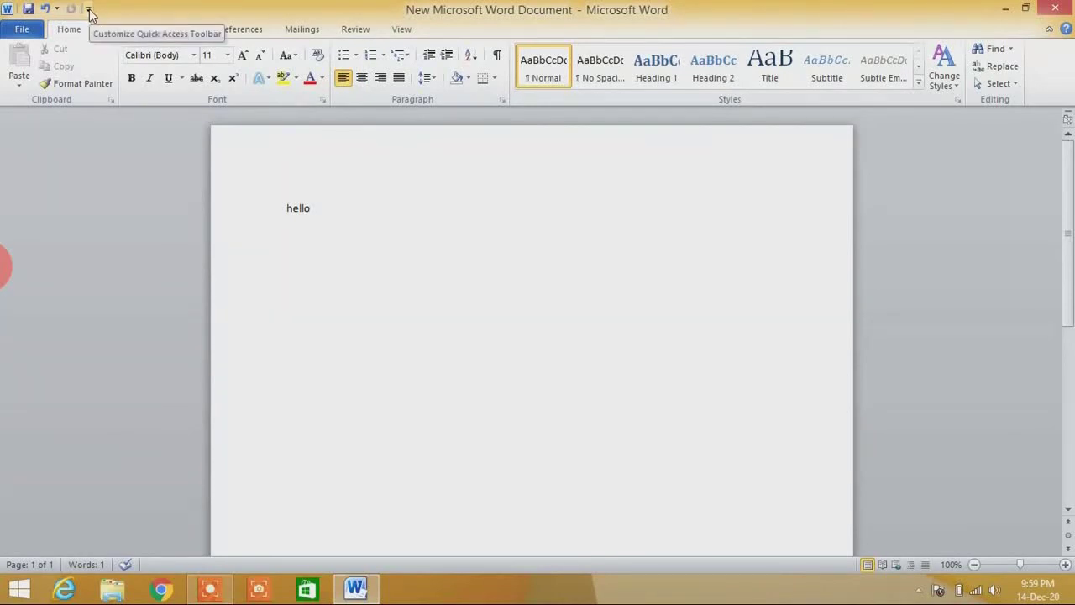
click(89, 8)
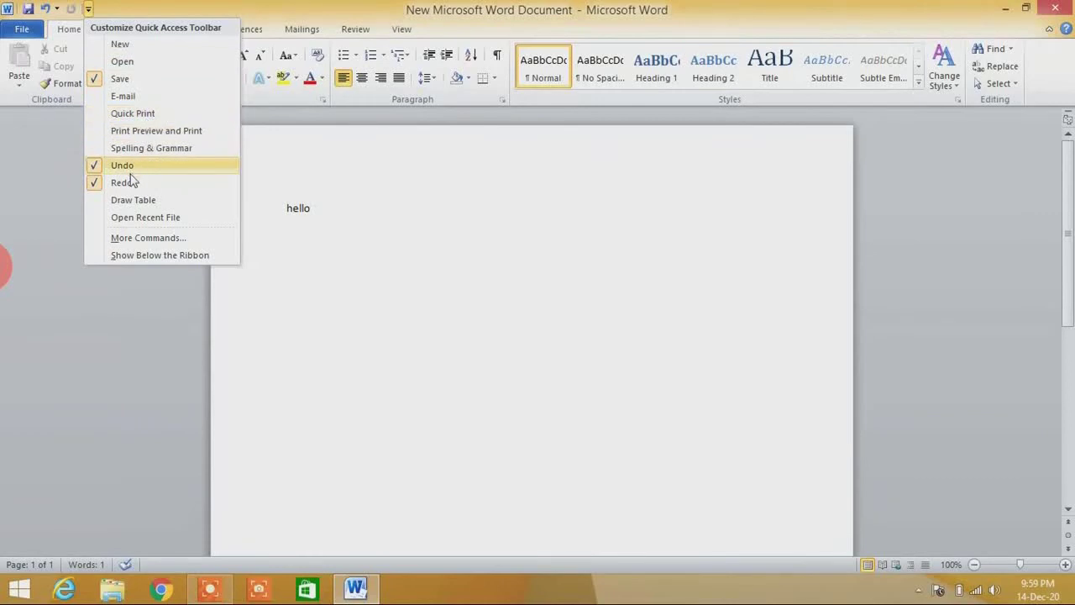
click(141, 52)
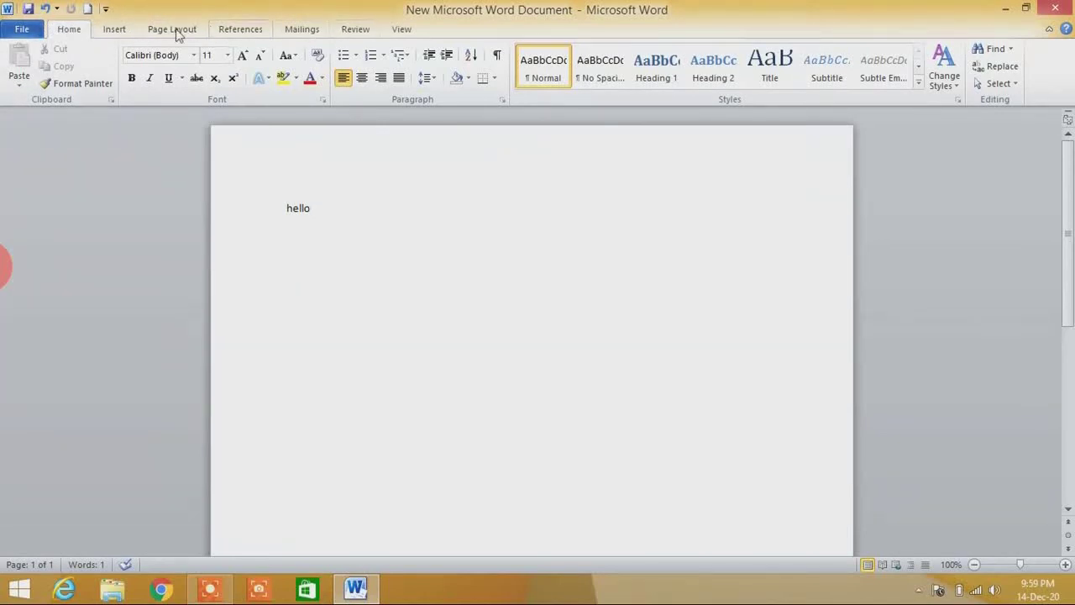
click(115, 30)
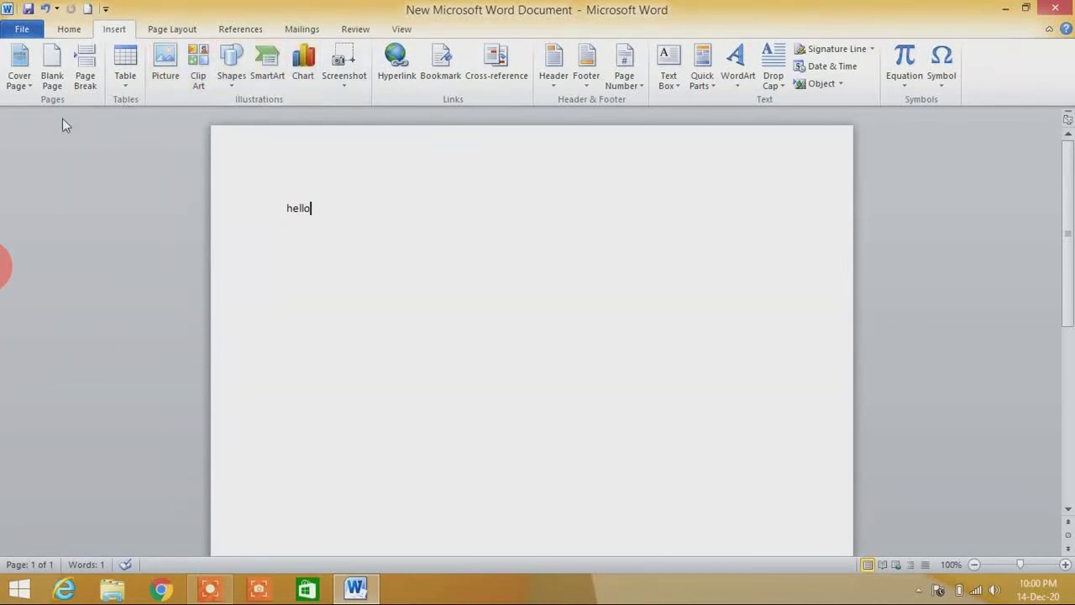
click(161, 32)
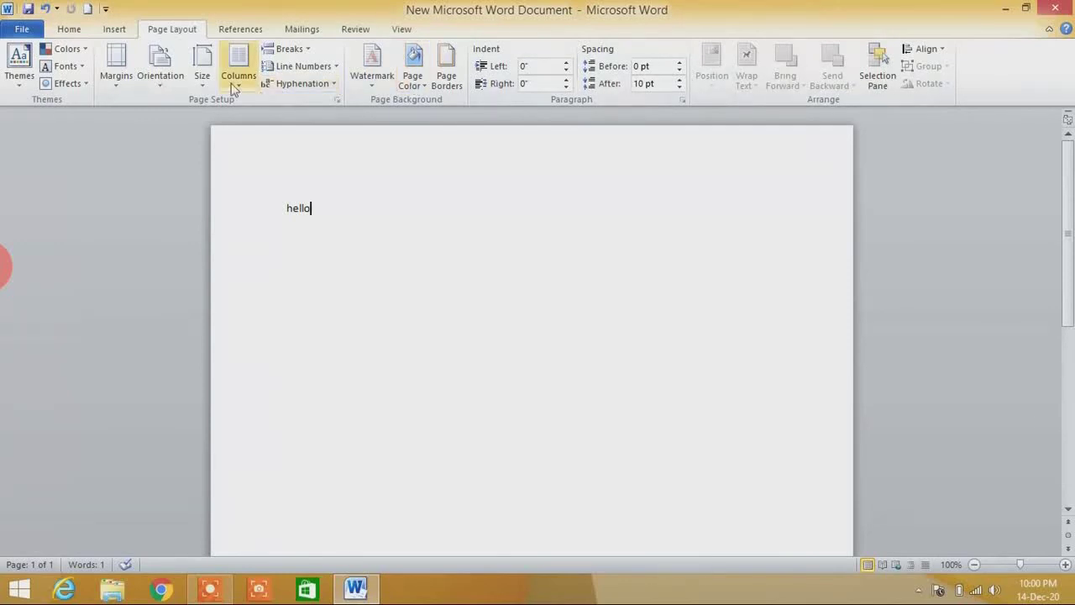
click(71, 31)
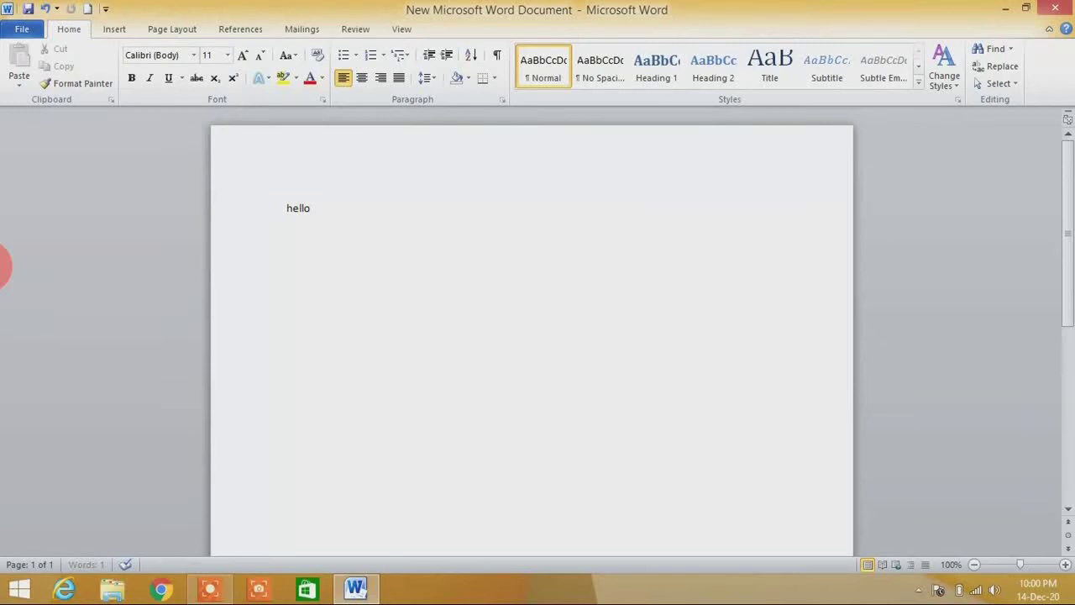
Step: Add ' we' after hello so the text reads 'Hello we'
text(ww)
key(BackSpace)
text(e)
Step: Set 'Hello we' to font size 72
drag(337, 208, 290, 207)
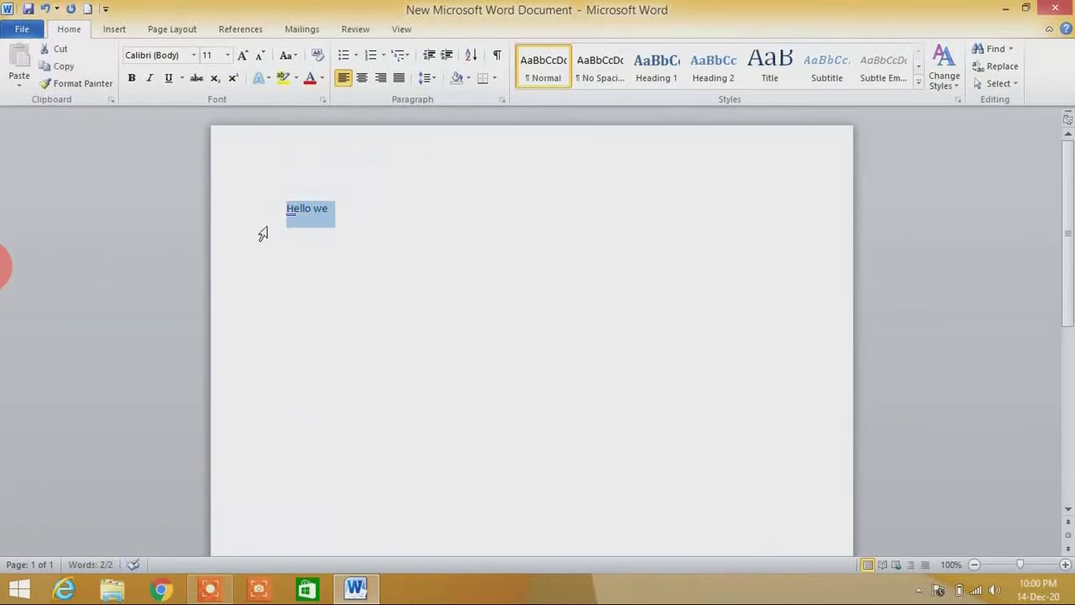
click(226, 55)
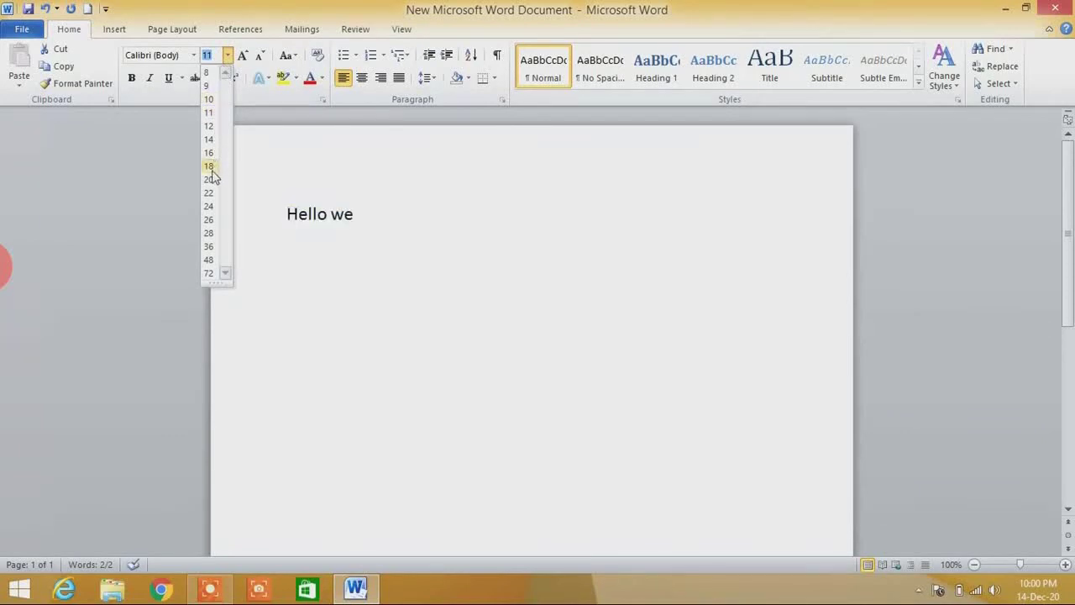
click(210, 273)
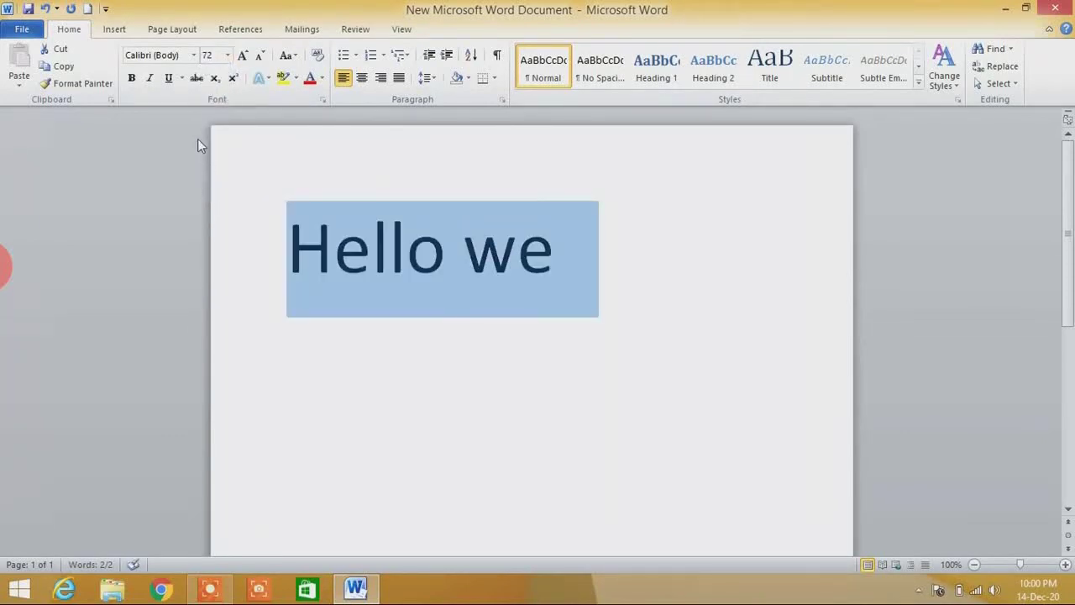
Step: Format 'Hello we' as Arial, bold, italic and underlined
click(193, 57)
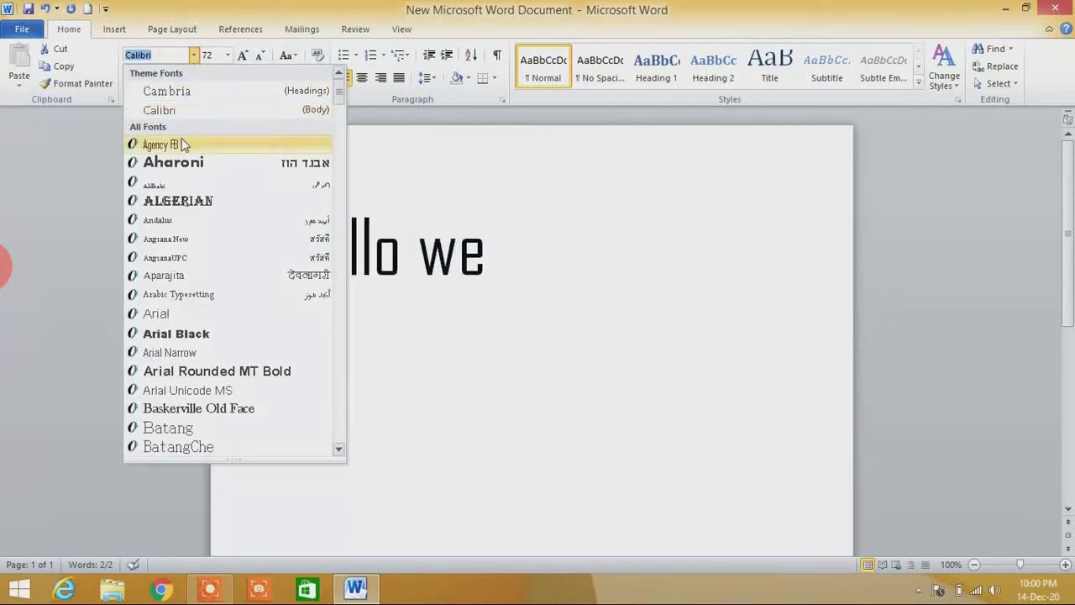
click(202, 314)
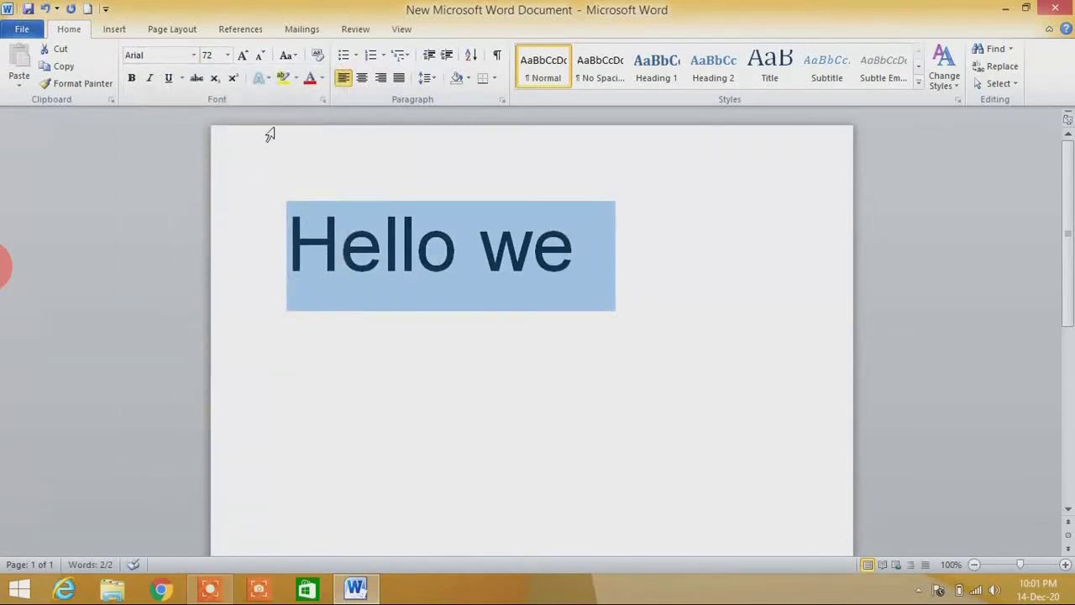
click(131, 78)
click(149, 77)
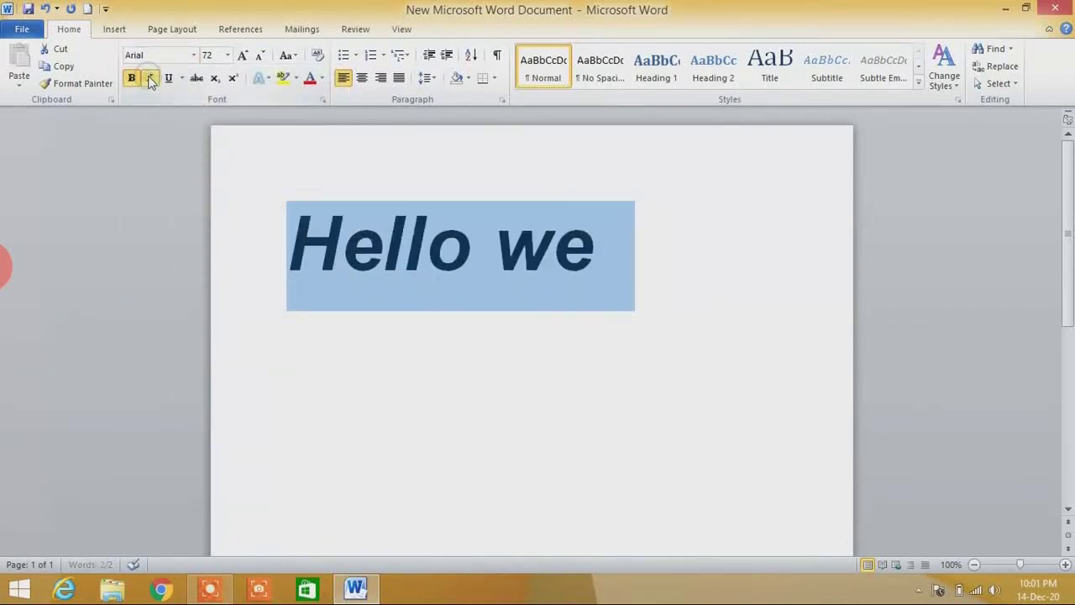
click(169, 78)
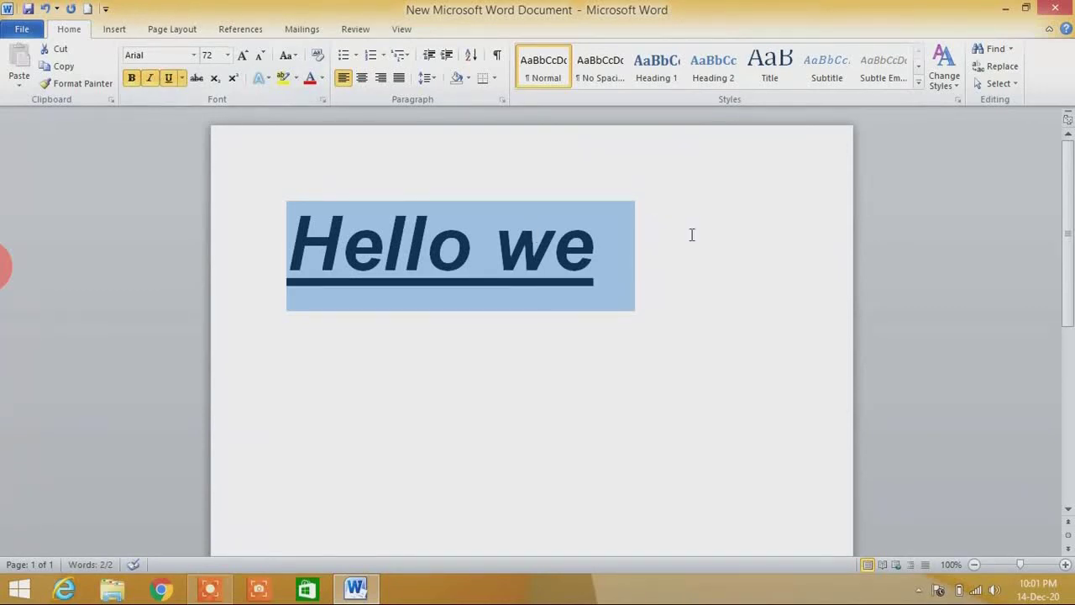
click(648, 242)
Step: Type 'come to my you tube channel' after 'we' in the same formatting
text(co)
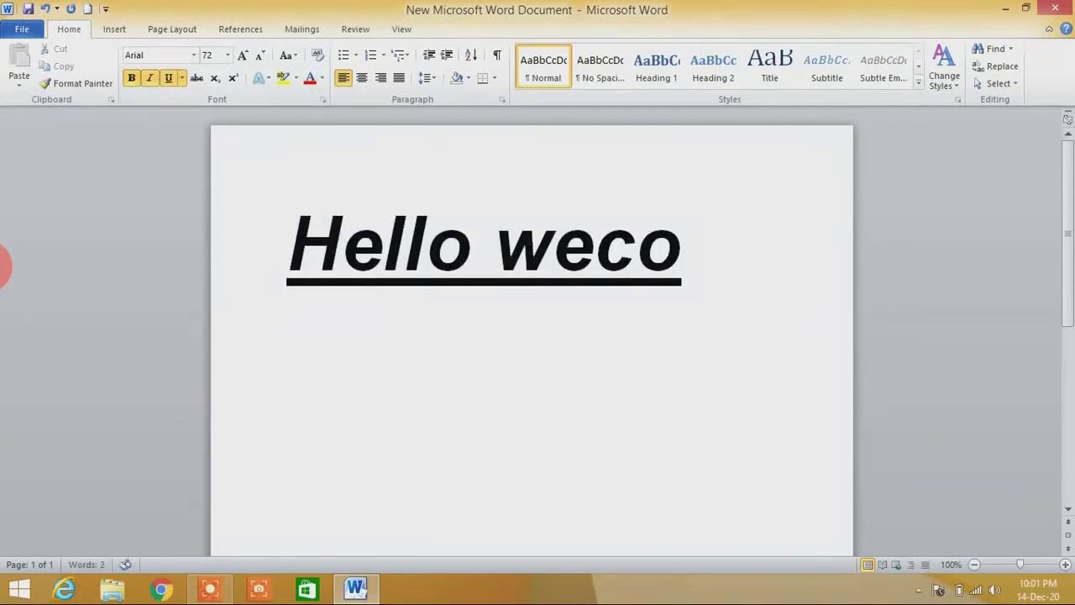
text(me)
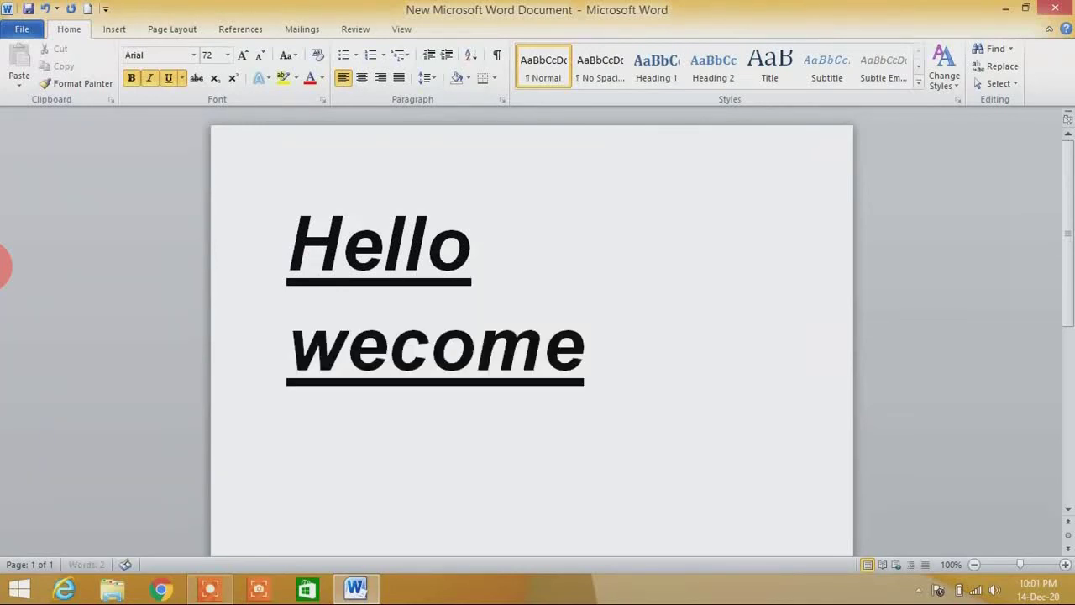
text( to m)
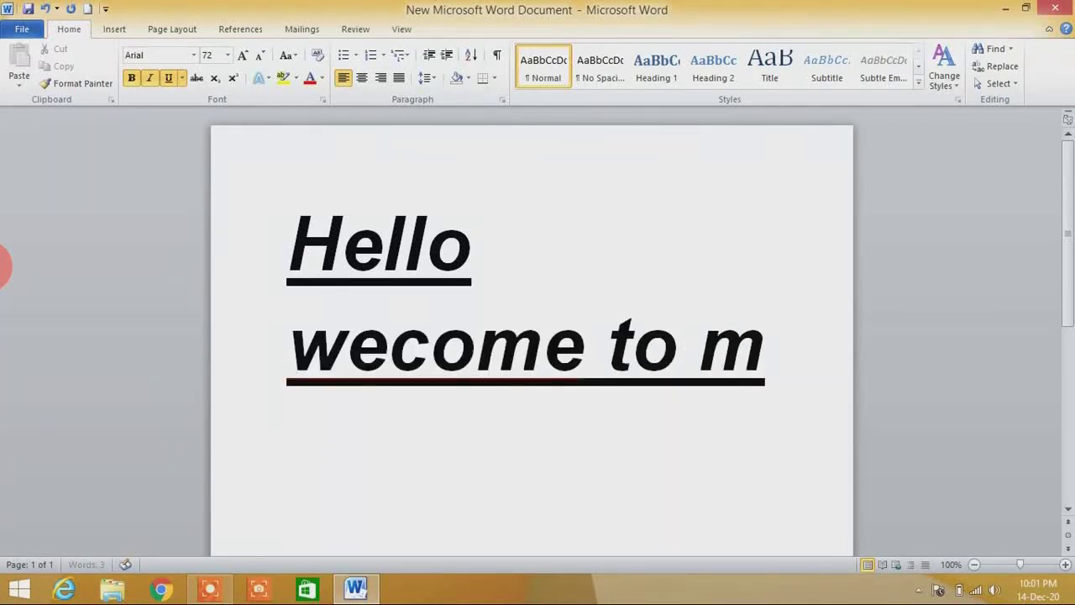
text(y )
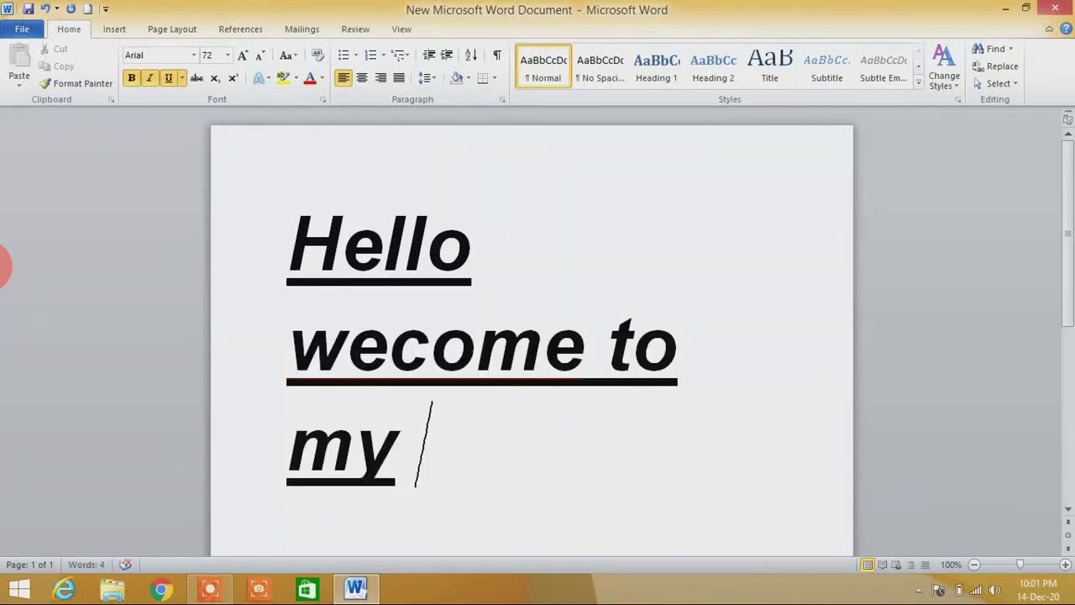
text(you tube c)
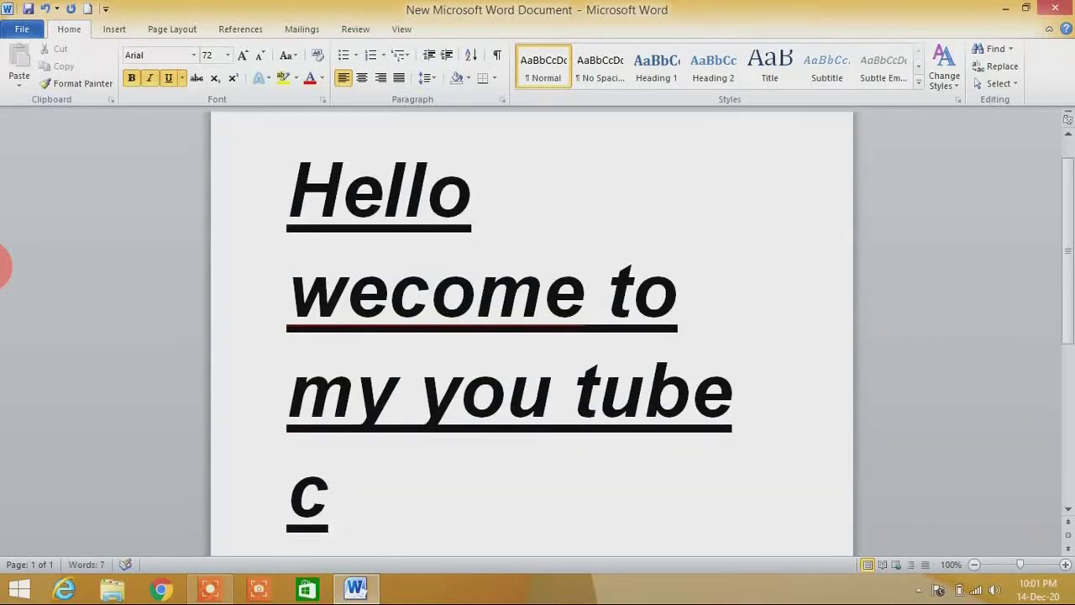
text(hannel)
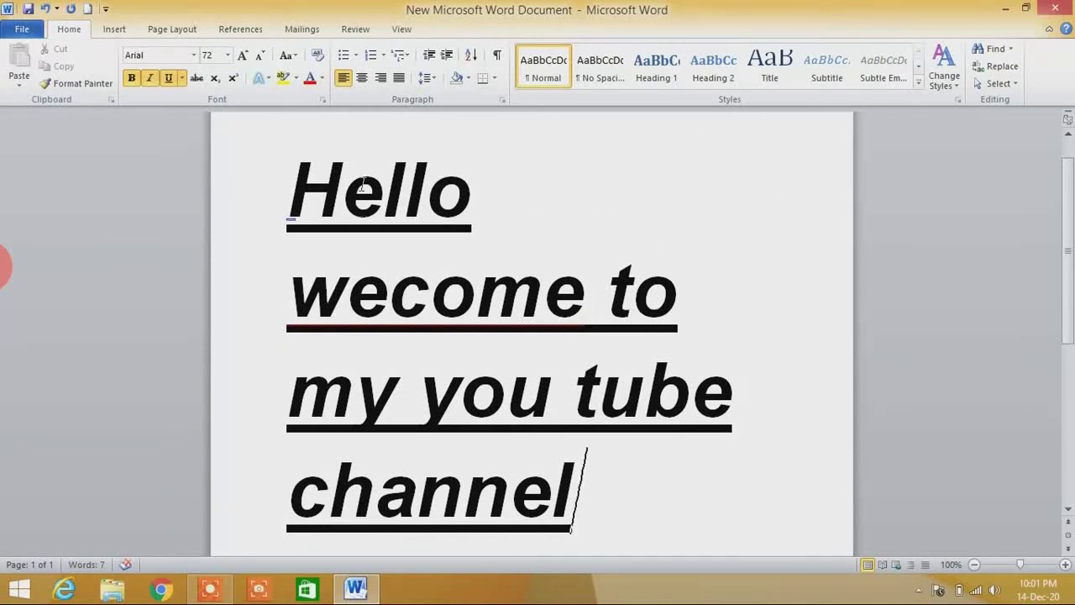
Step: Select the entire welcome message and, after trying Shrink and Grow Font, settle on 48 pt
mouse_move(291, 172)
mouse_down()
mouse_move(379, 276)
mouse_move(671, 412)
mouse_move(675, 475)
mouse_up()
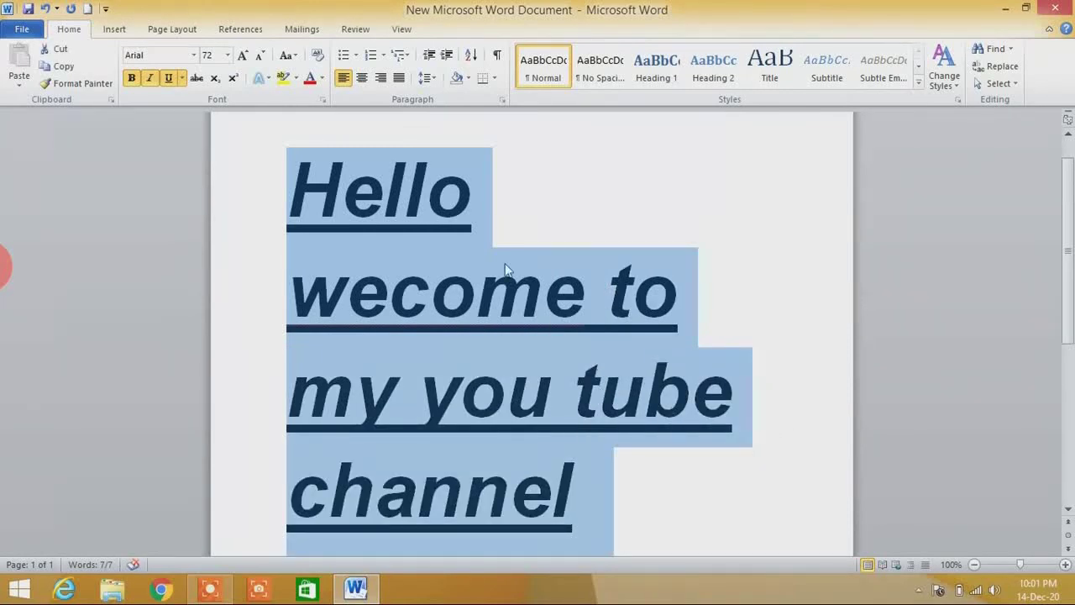
click(262, 59)
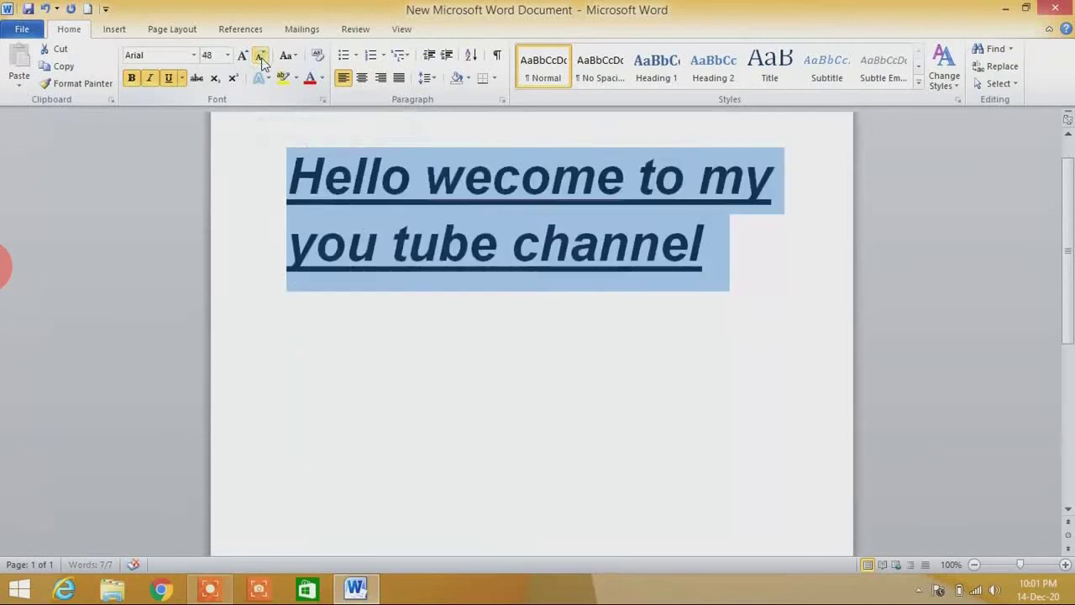
click(262, 59)
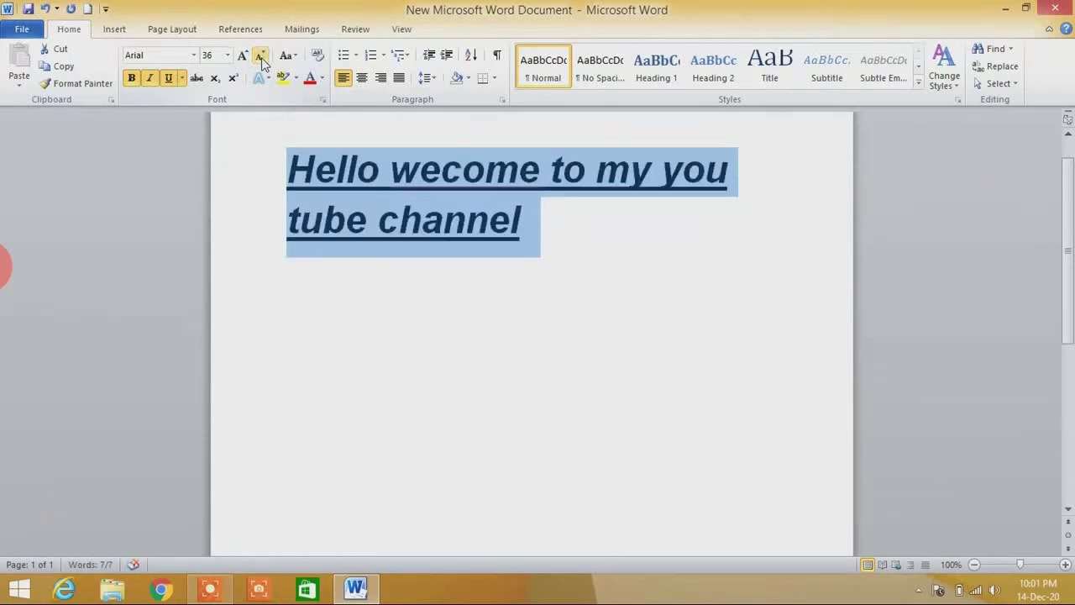
click(243, 56)
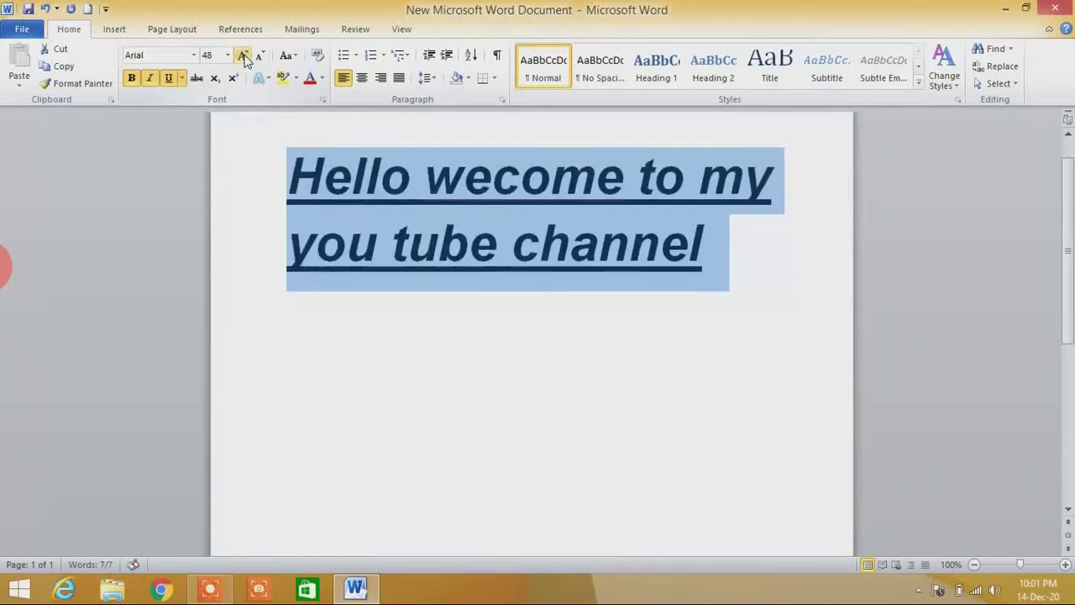
click(243, 56)
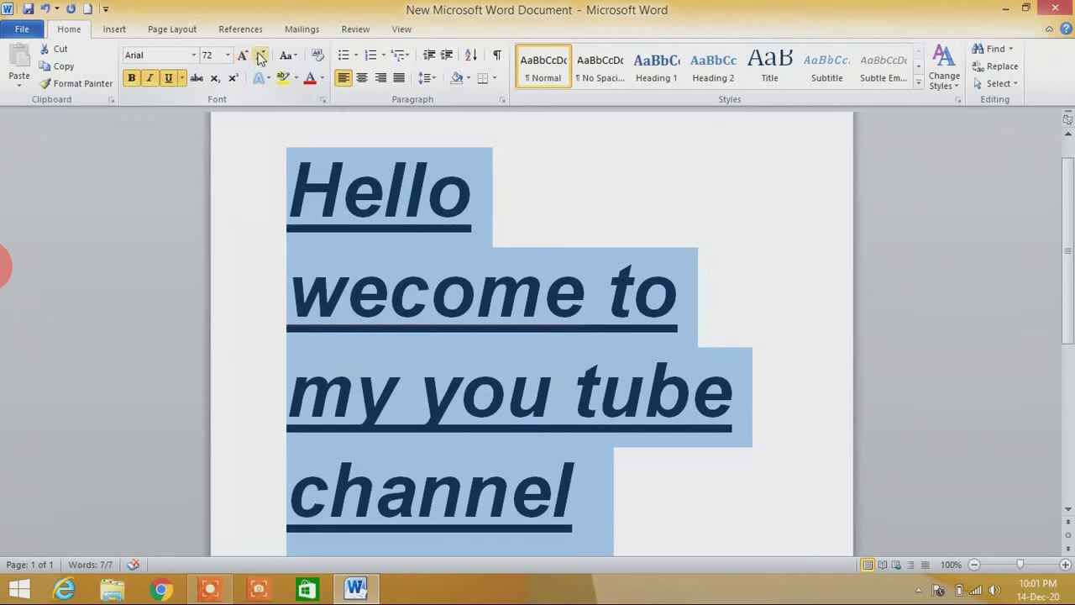
click(261, 56)
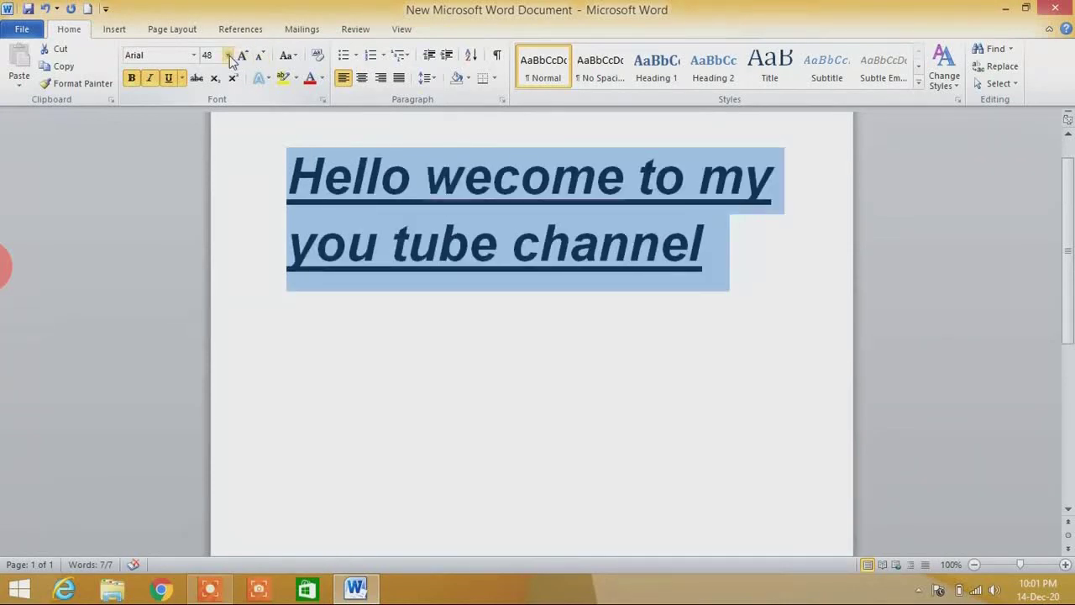
click(227, 55)
click(228, 56)
click(20, 30)
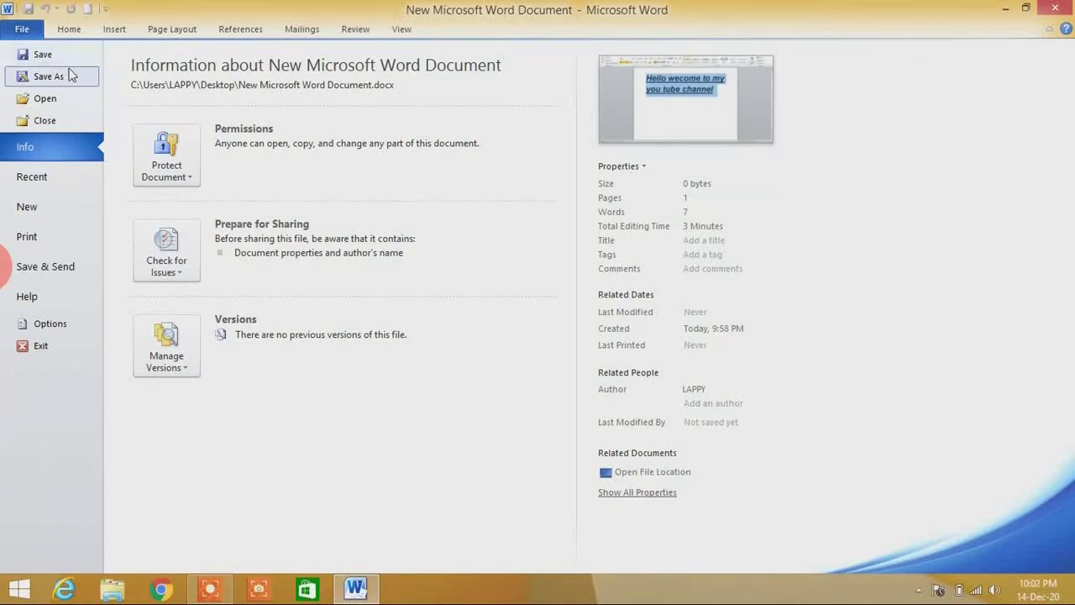
Step: Save the document's current changes and view its File Info page
click(69, 54)
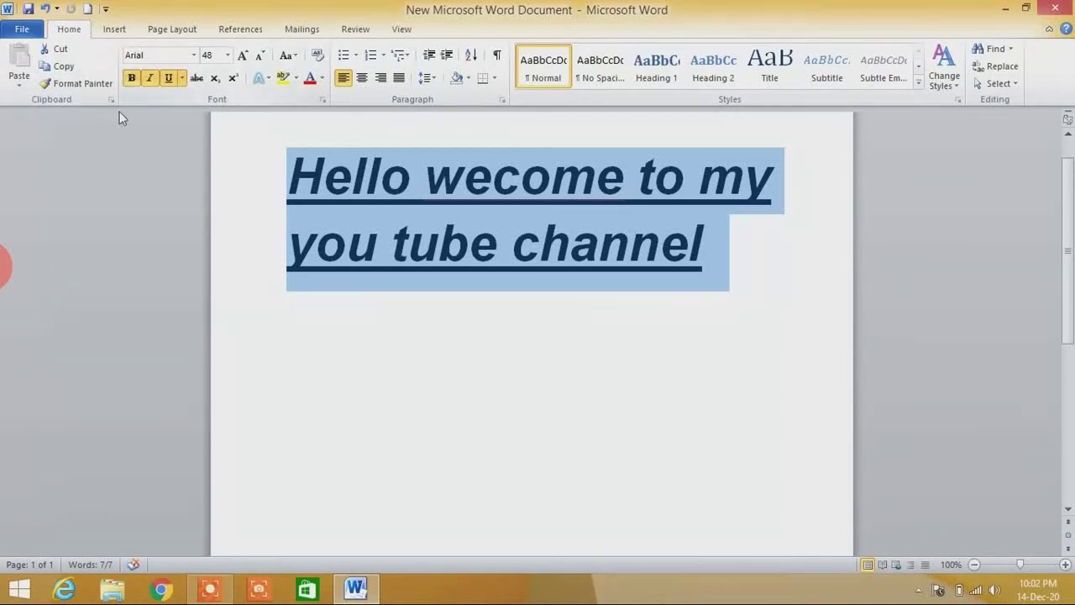
click(28, 10)
click(28, 9)
click(23, 32)
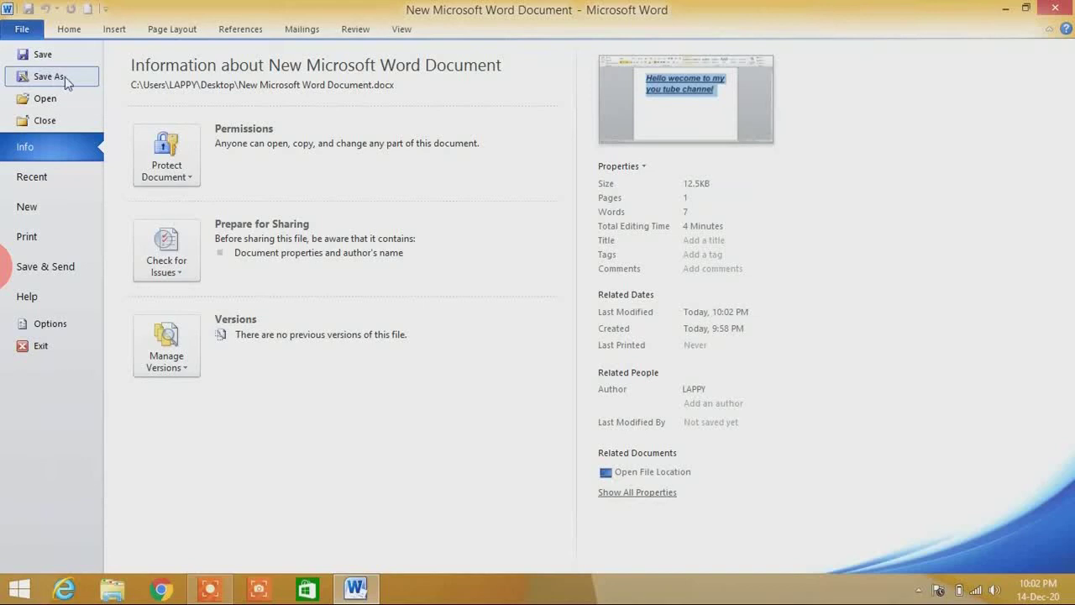
click(65, 76)
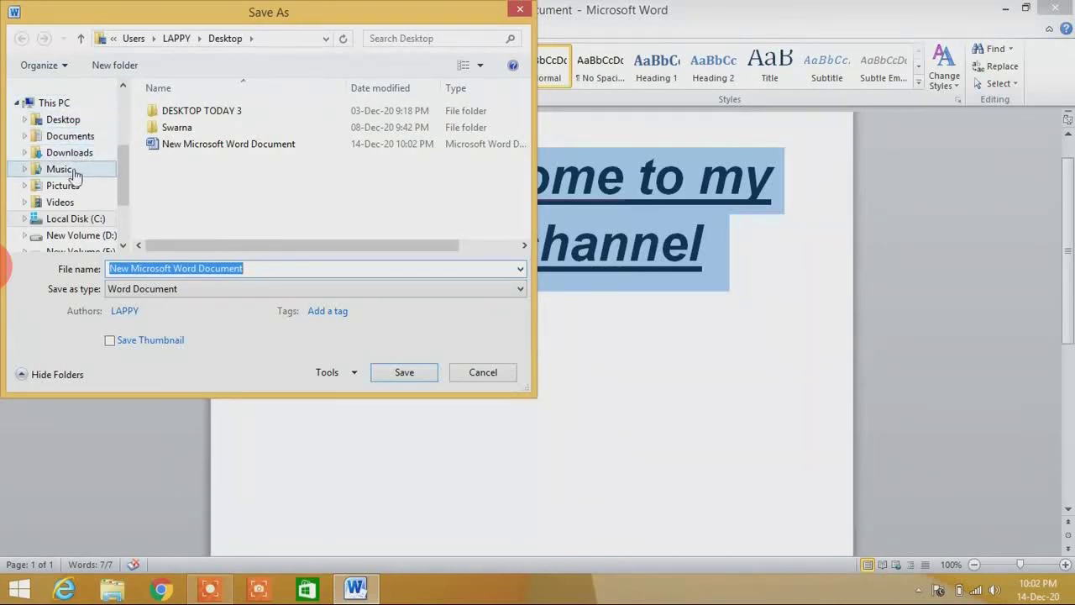
Step: Save the document to the Desktop as the Word Document 'chapter1.docx'
click(81, 117)
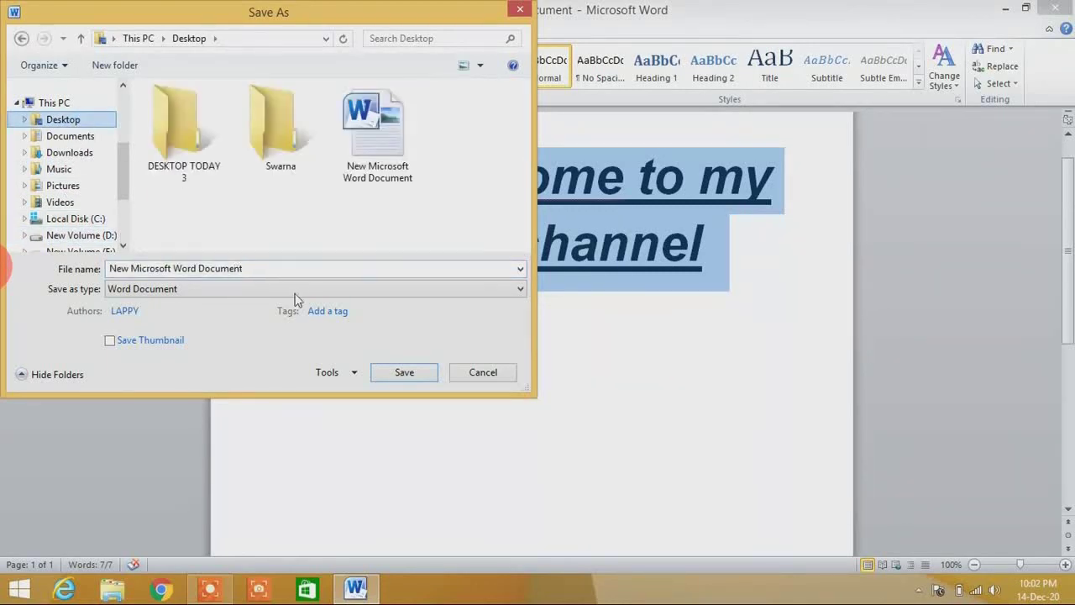
click(276, 267)
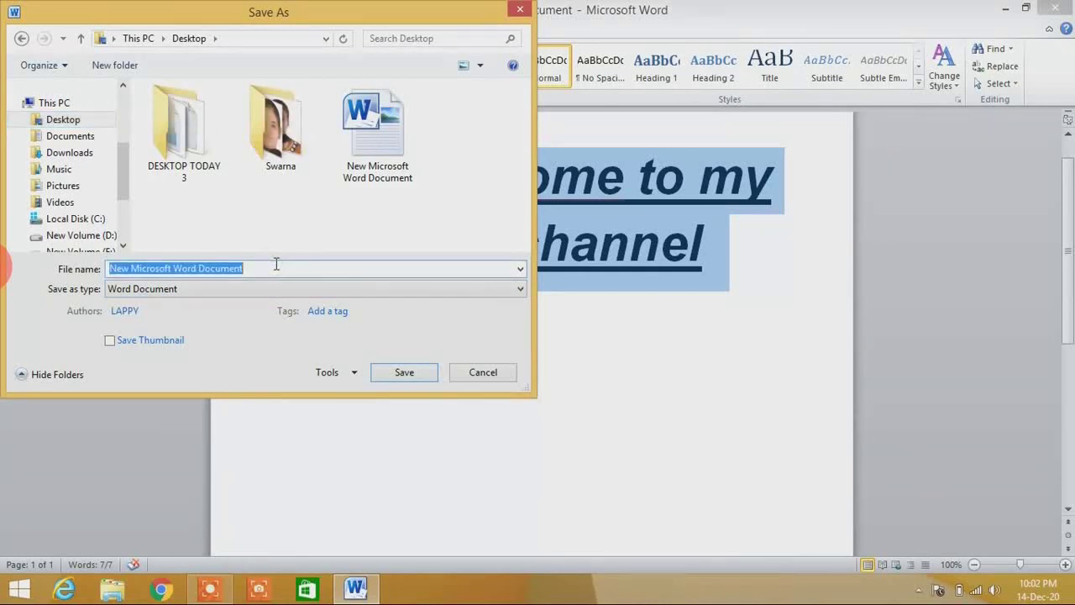
text(chap)
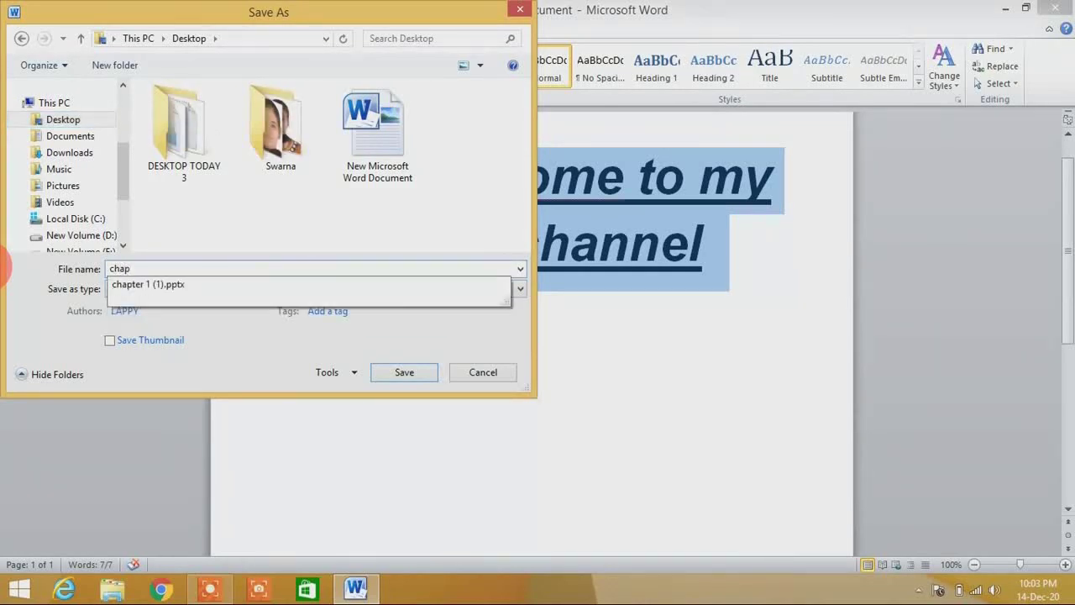
text(ter1)
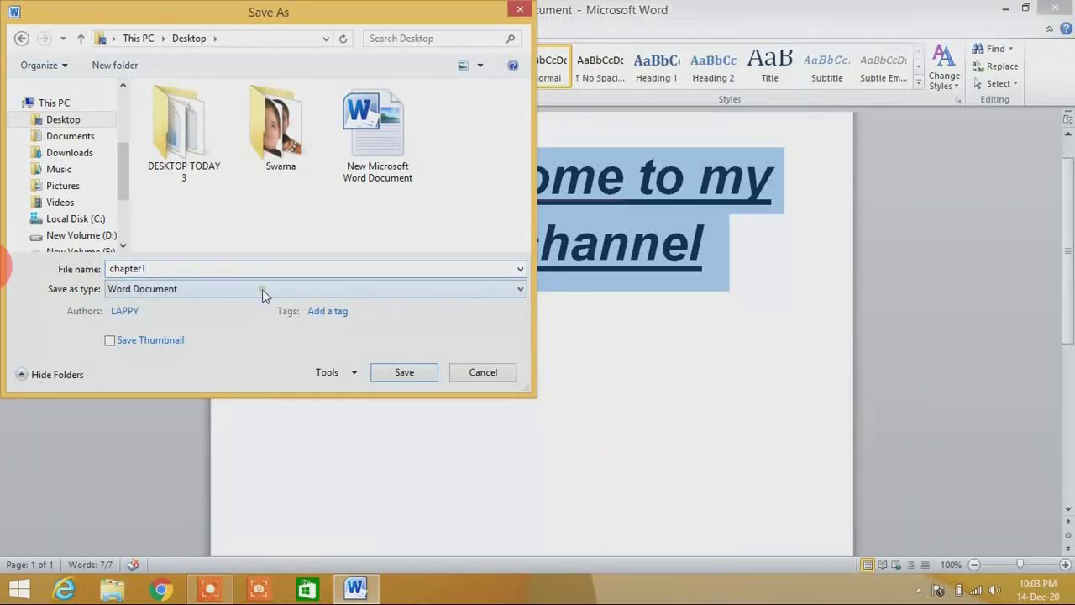
click(263, 289)
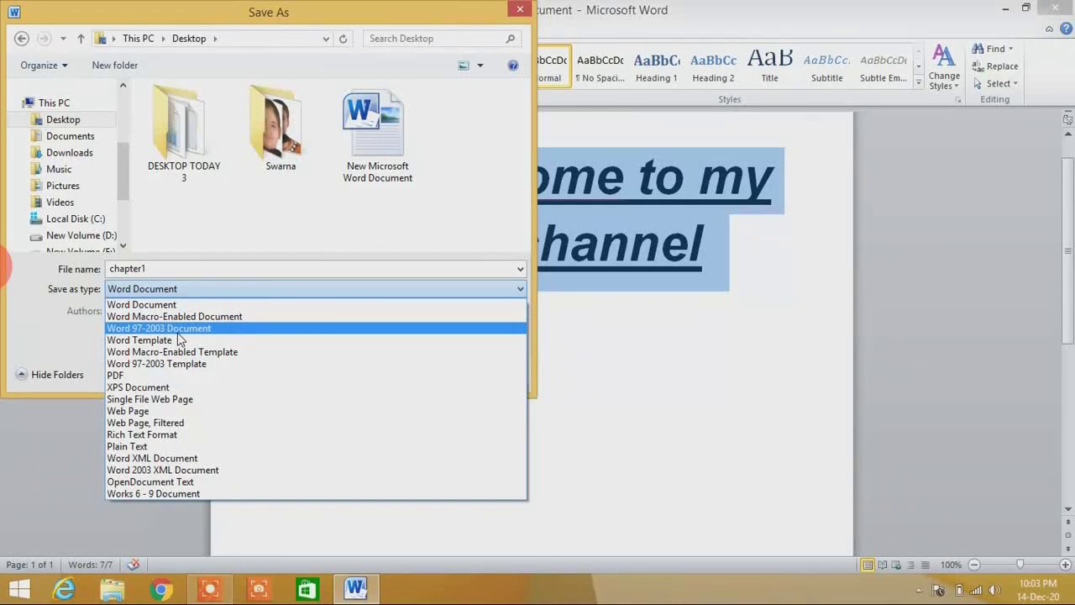
click(516, 9)
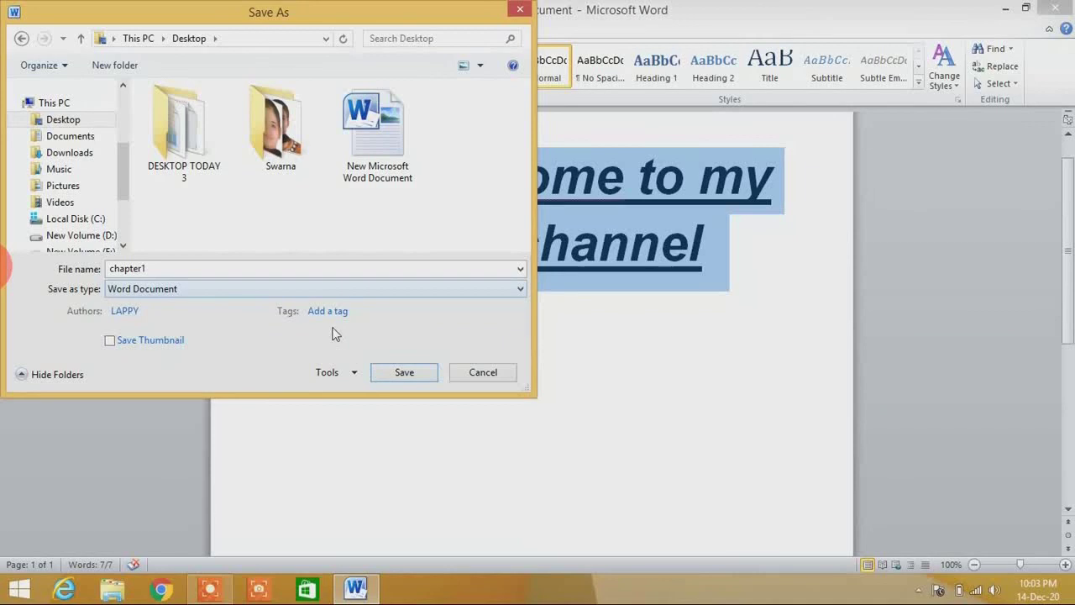
click(406, 379)
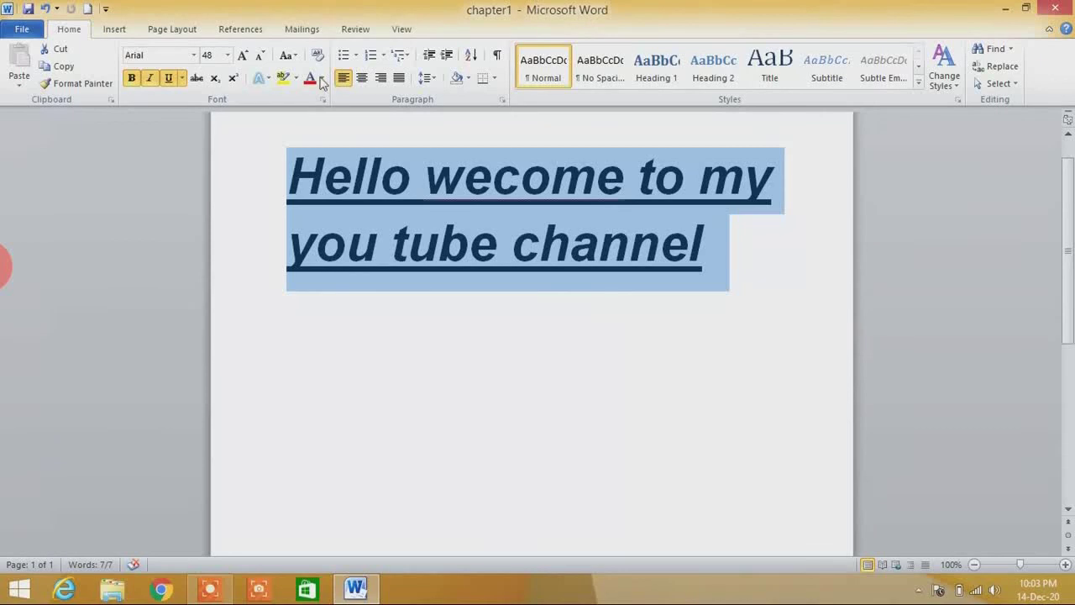
click(28, 30)
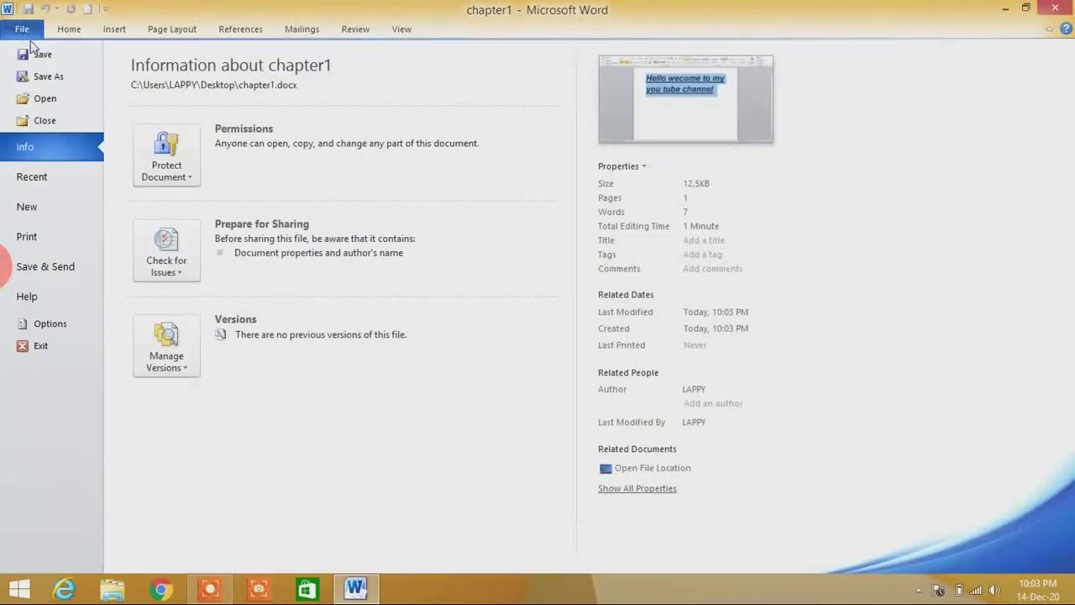
click(45, 98)
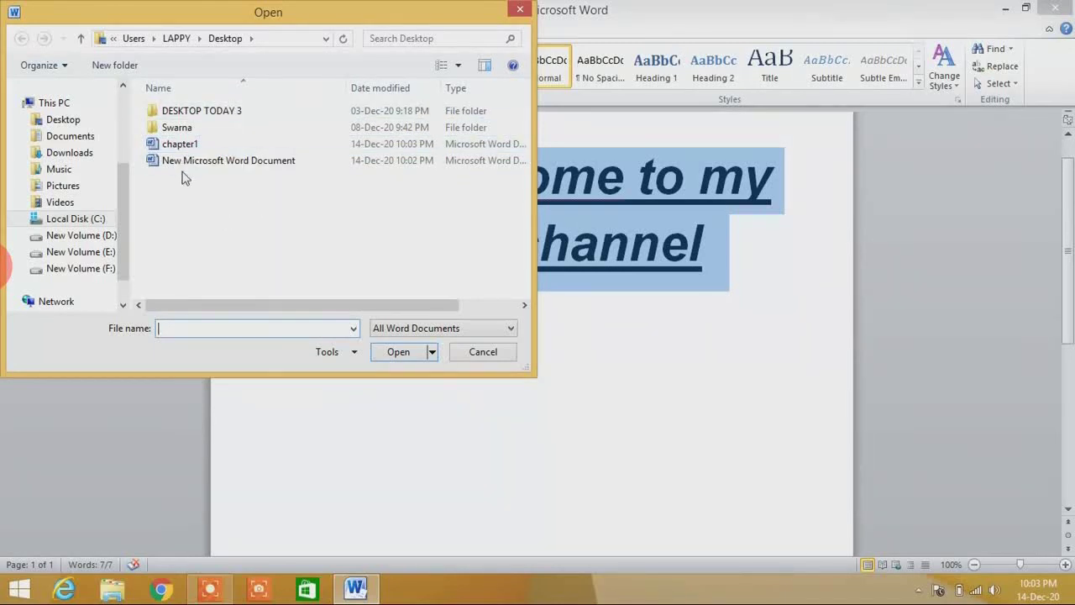
click(483, 351)
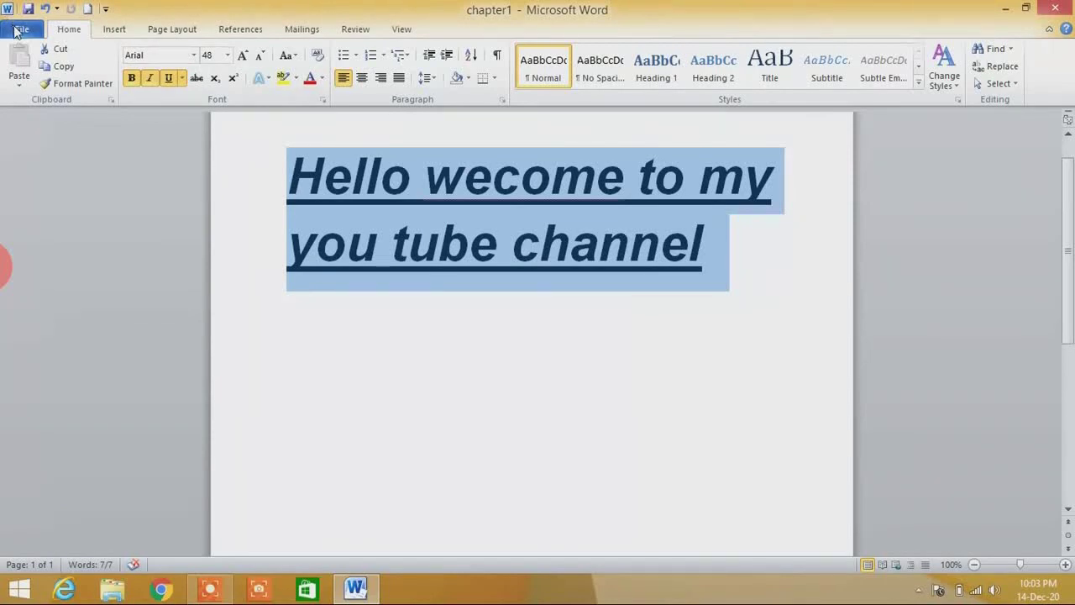
Step: From the File menu for chapter1, view the New templates, then the Print preview
click(16, 29)
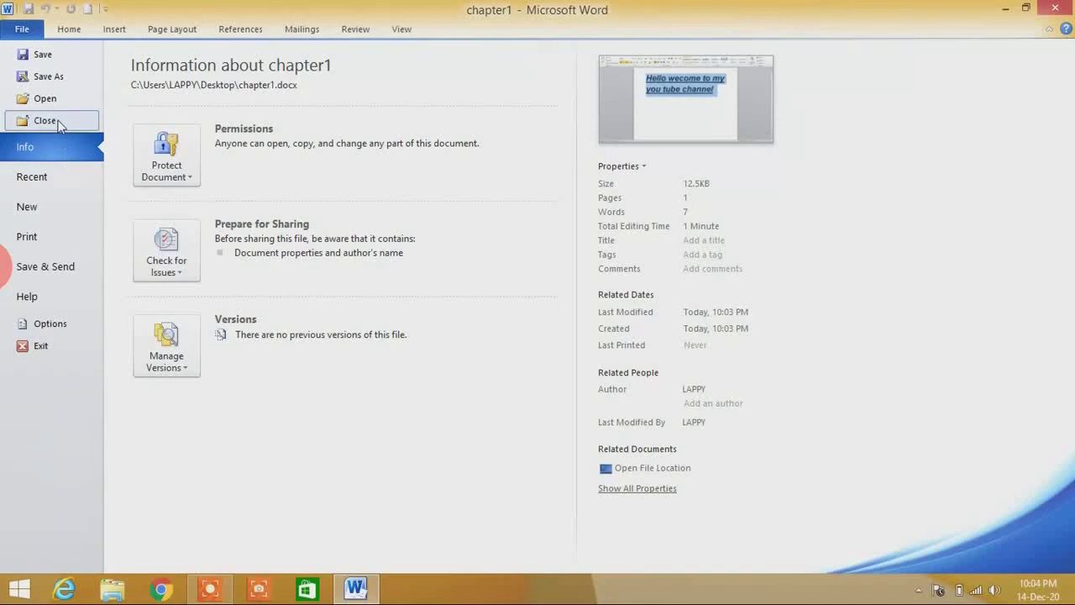
click(56, 211)
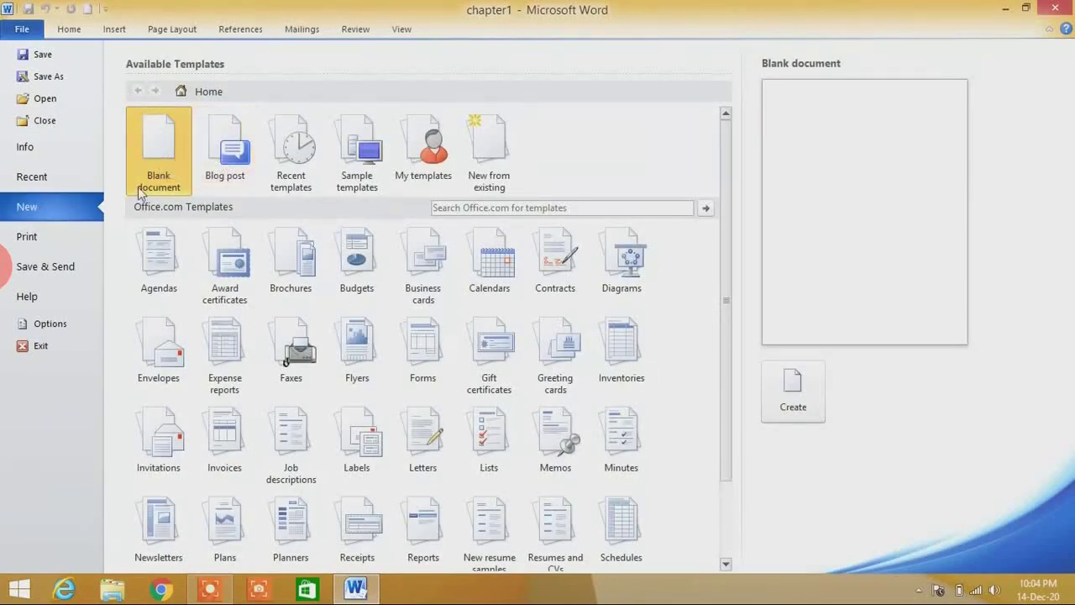
click(46, 239)
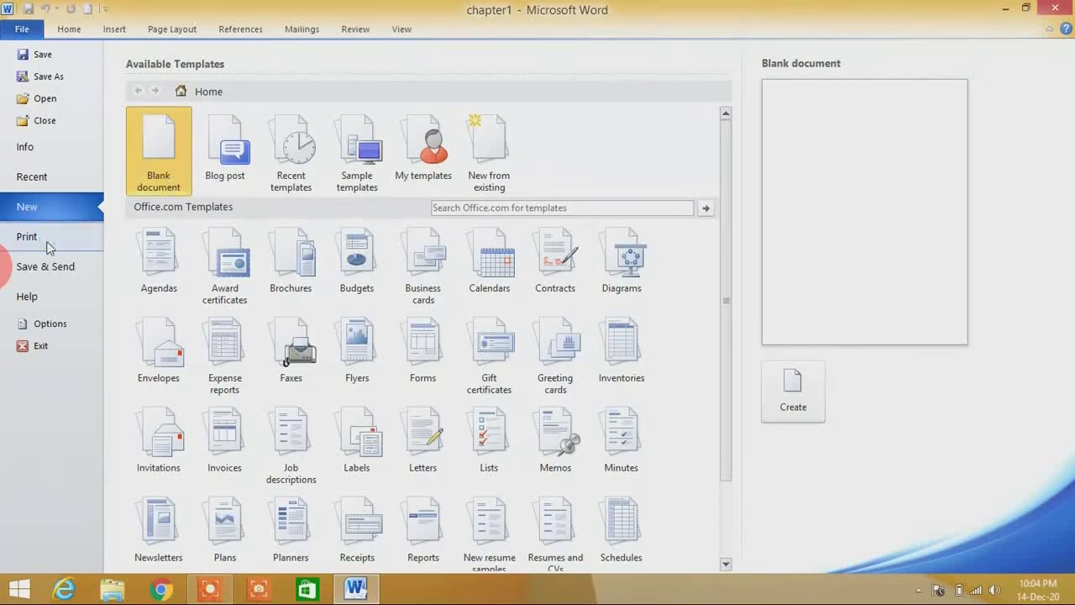